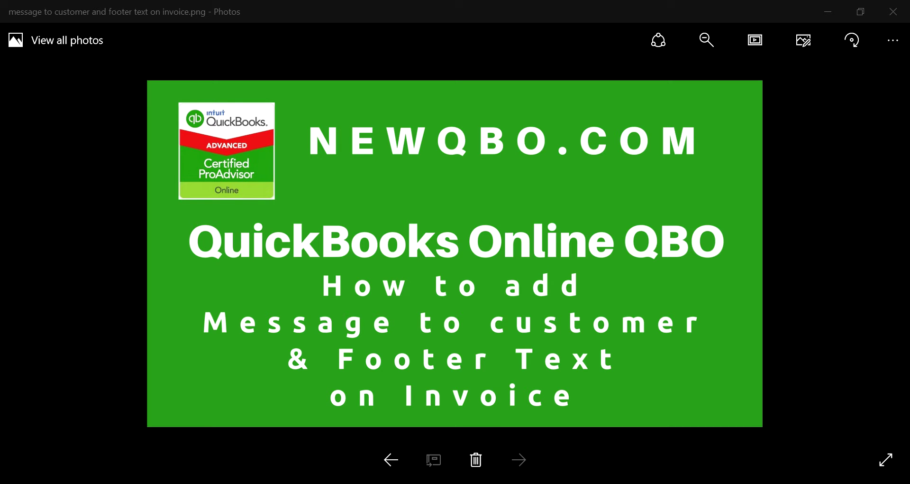
# Step: Switch to QuickBooks Online in the browser and create a new customer invoice
pyautogui.moveTo(582, 483)
pyautogui.click(532, 462)
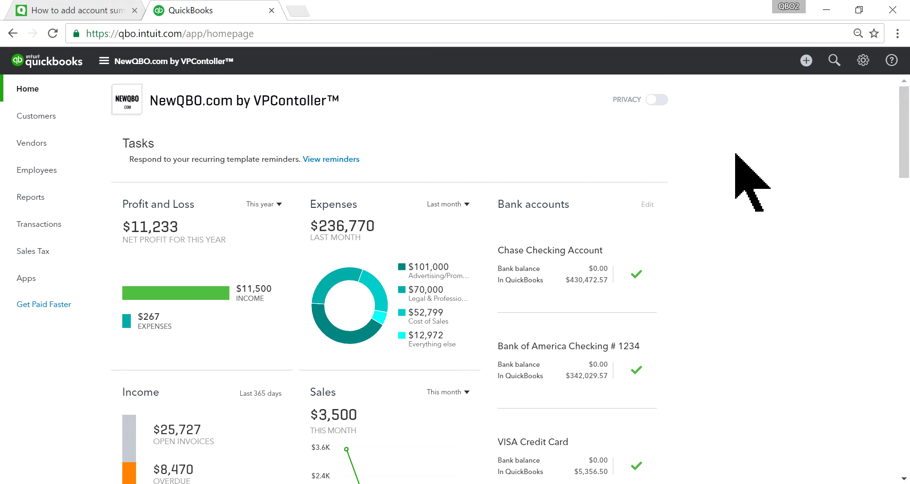
pyautogui.click(807, 61)
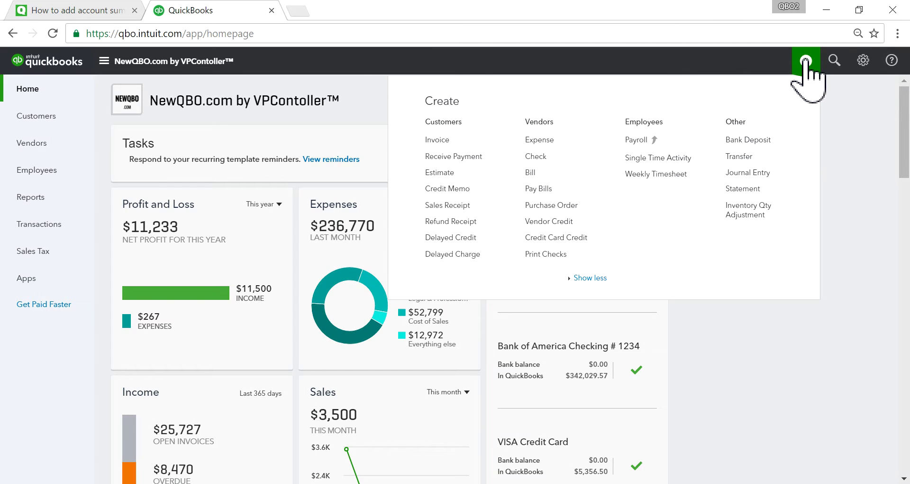
pyautogui.click(431, 140)
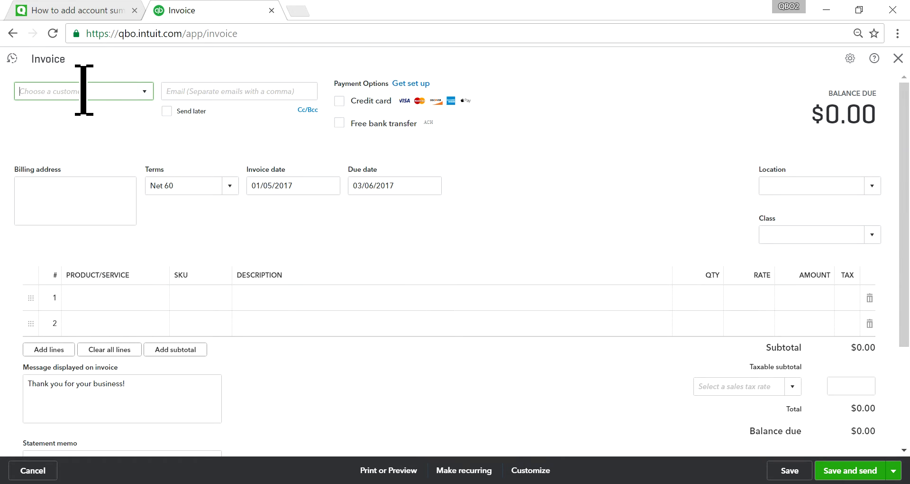
# Step: Examine the blank invoice form, including its message displayed on invoice and statement memo fields
pyautogui.click(12, 59)
pyautogui.click(625, 195)
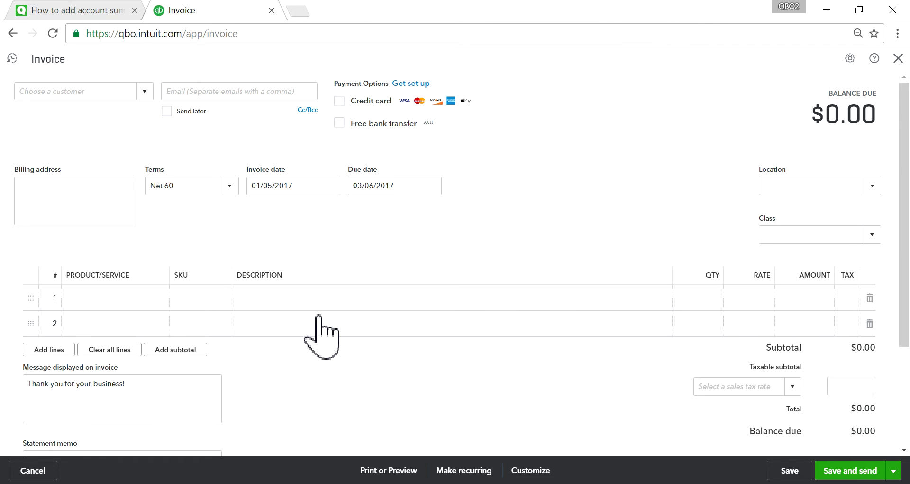
pyautogui.scroll(-2, 315, 332)
pyautogui.moveTo(136, 316); pyautogui.dragTo(18, 312)
pyautogui.click(143, 325)
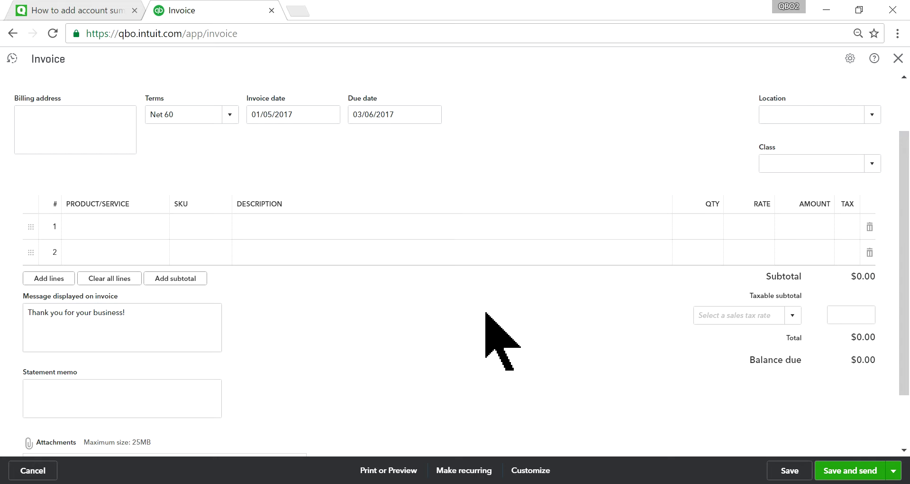
pyautogui.scroll(2, 678, 128)
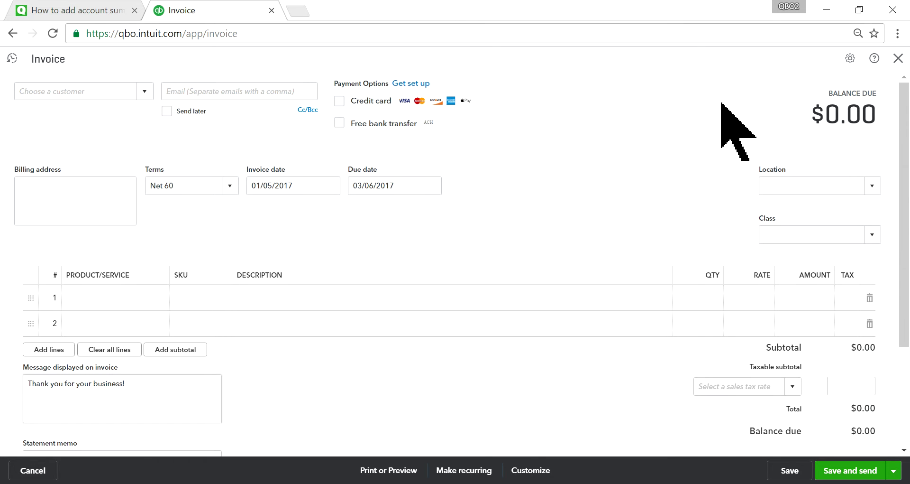
# Step: Open the footer section of the customer-facing 1) AIRY invoice template's content for editing
pyautogui.click(850, 57)
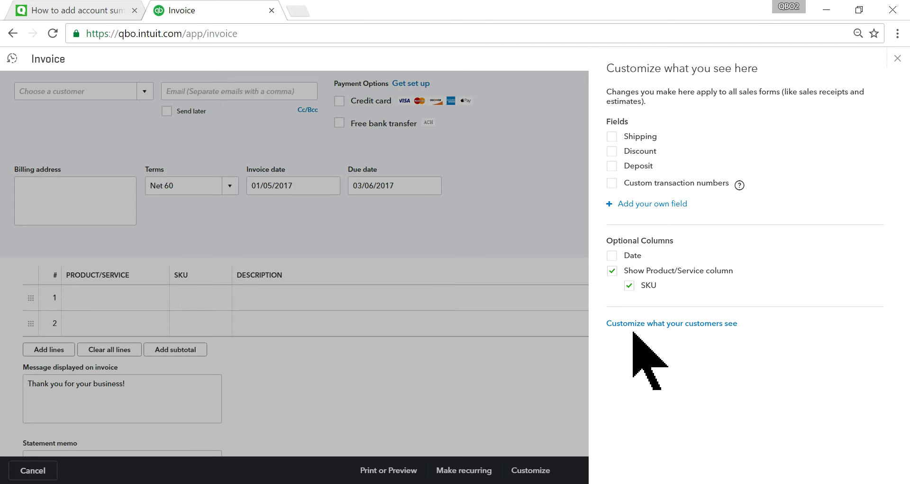
pyautogui.click(678, 324)
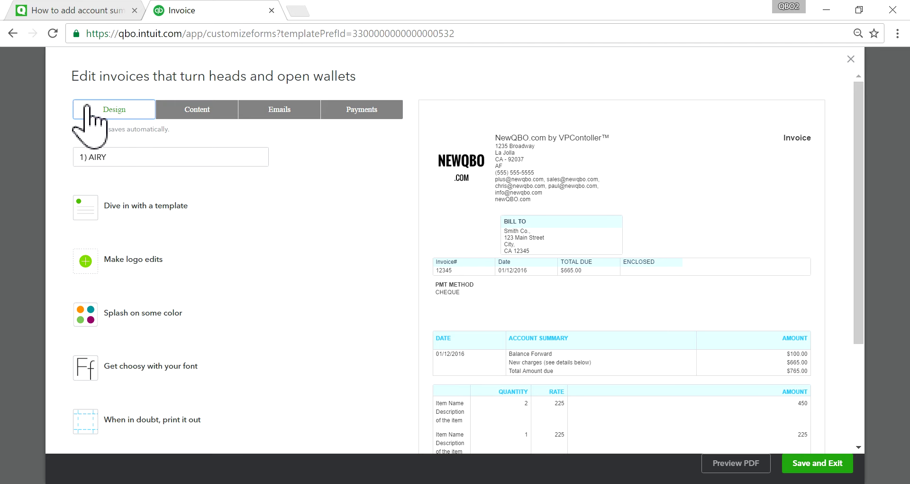
pyautogui.click(196, 113)
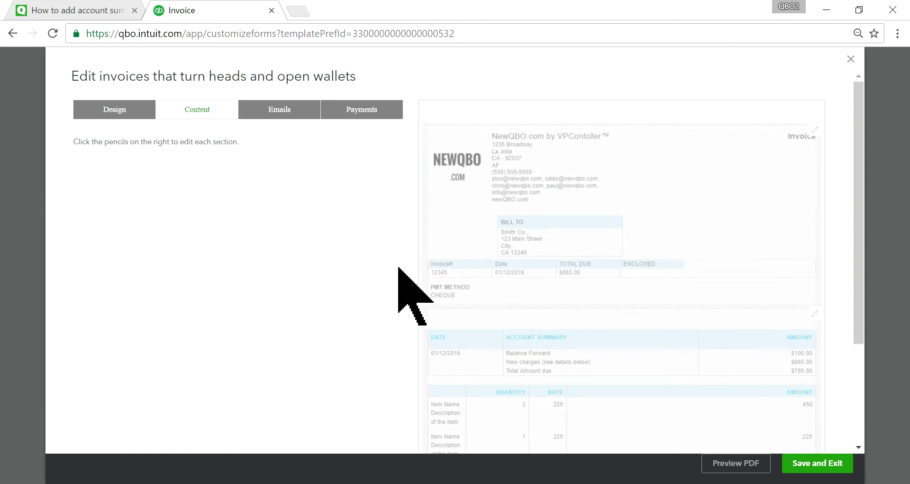
pyautogui.scroll(-2, 398, 269)
pyautogui.scroll(2, 362, 261)
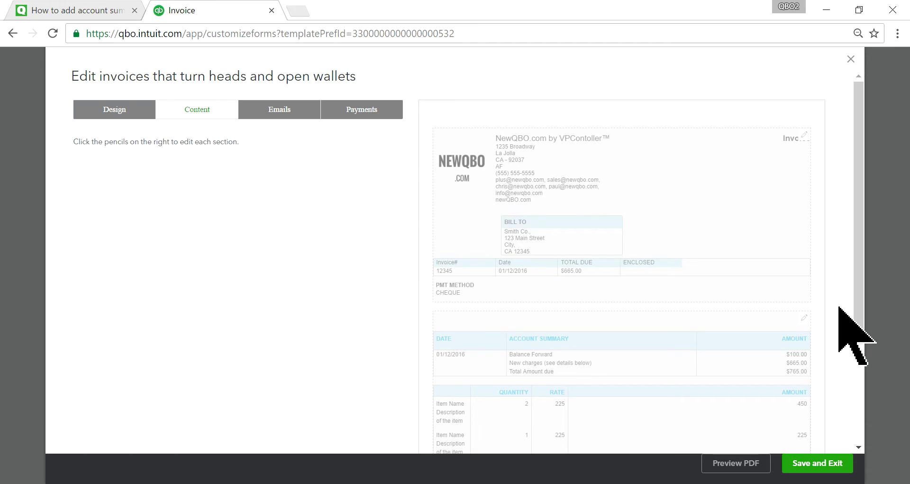
pyautogui.scroll(-2, 844, 327)
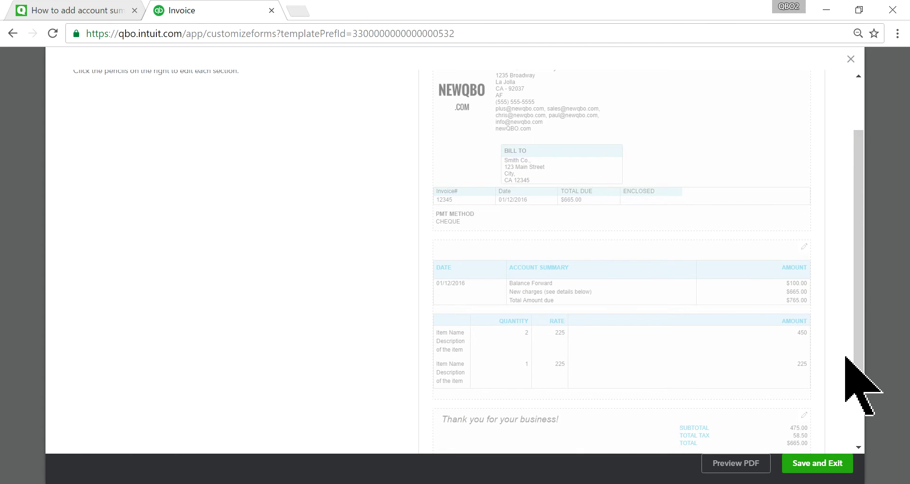
pyautogui.scroll(-2, 835, 375)
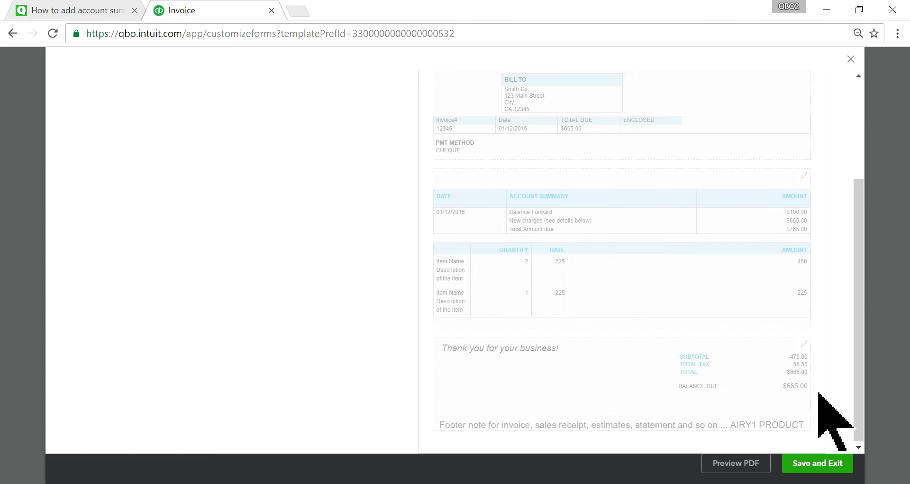
pyautogui.click(806, 345)
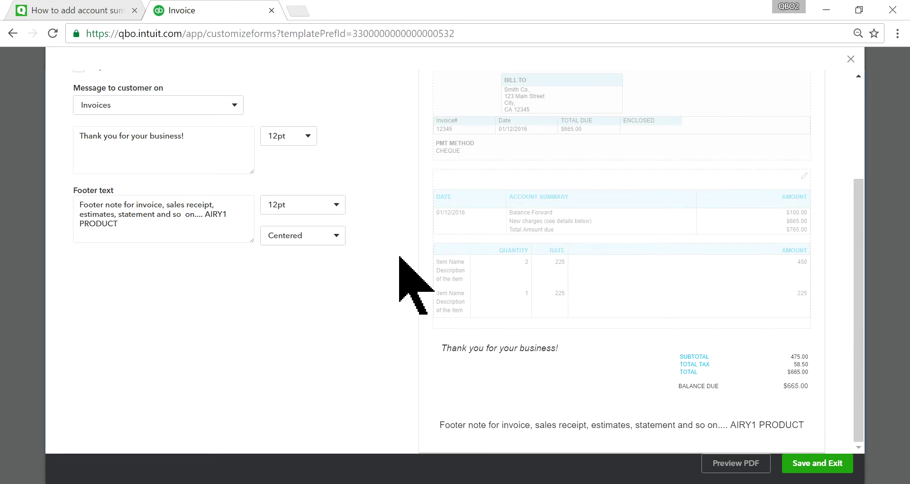
# Step: Check the message to customer on invoices and the footer text in the template, and save and exit
pyautogui.scroll(3, 403, 297)
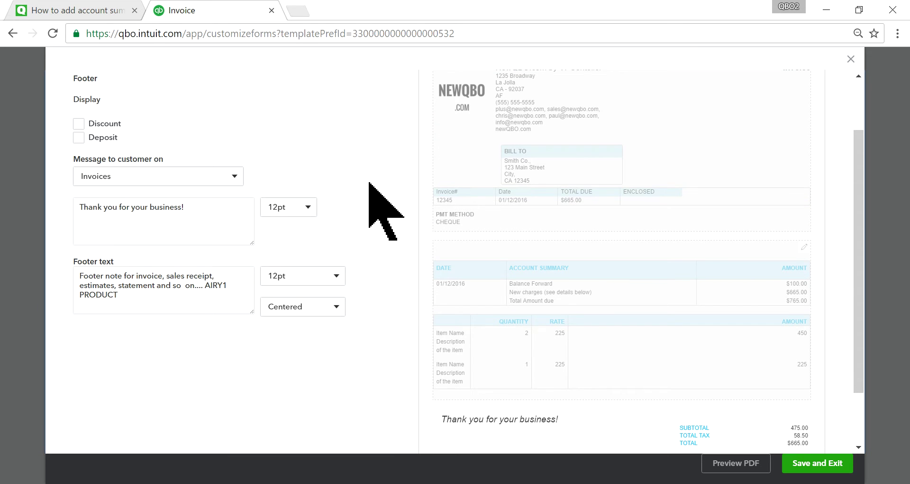
pyautogui.click(111, 287)
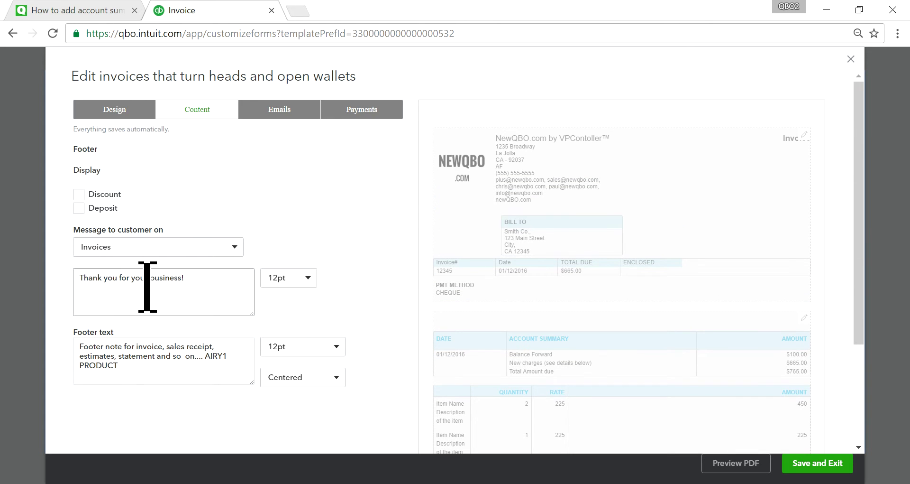
pyautogui.moveTo(209, 277); pyautogui.dragTo(66, 275)
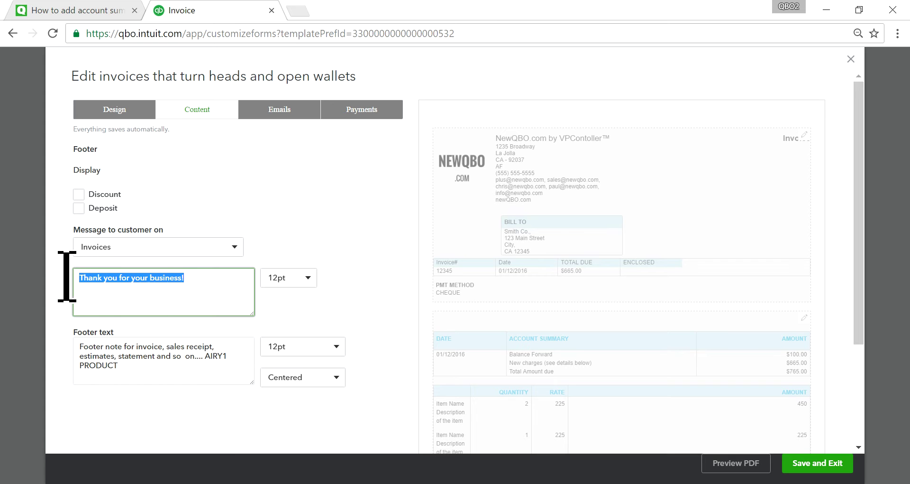
pyautogui.click(201, 277)
pyautogui.scroll(-2, 206, 353)
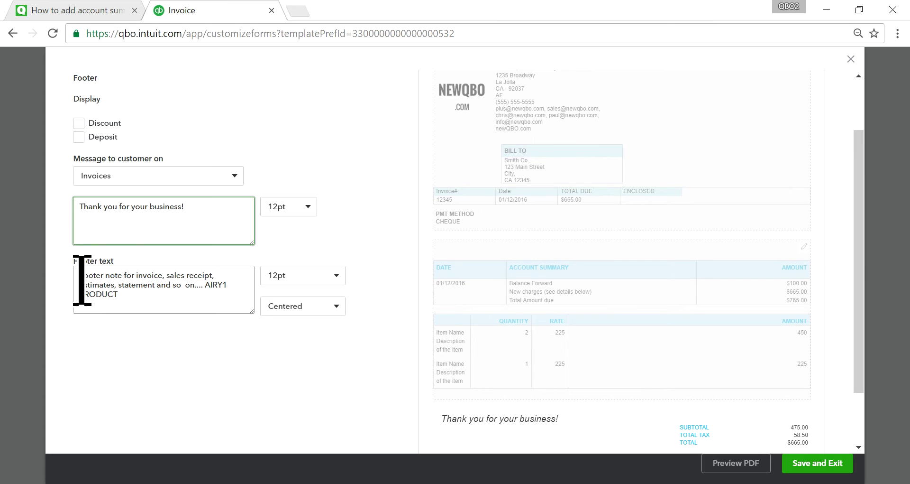
pyautogui.moveTo(81, 279); pyautogui.dragTo(153, 285)
pyautogui.click(188, 301)
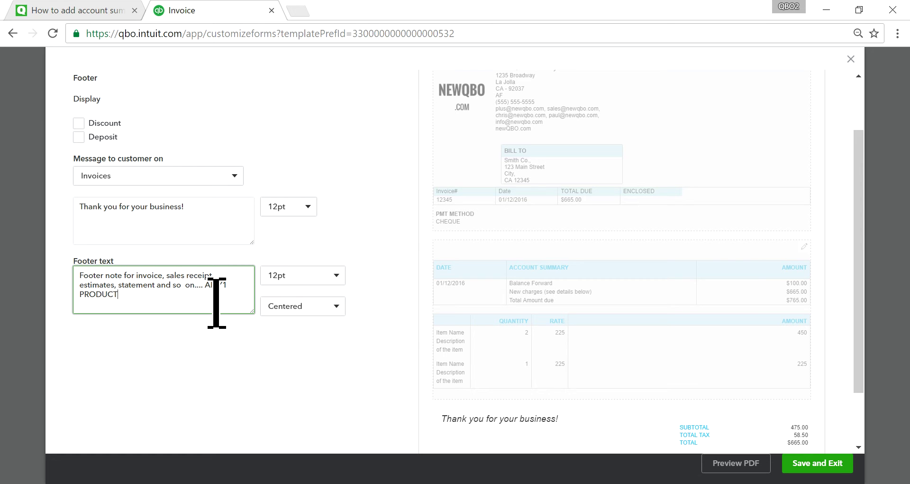
pyautogui.click(809, 464)
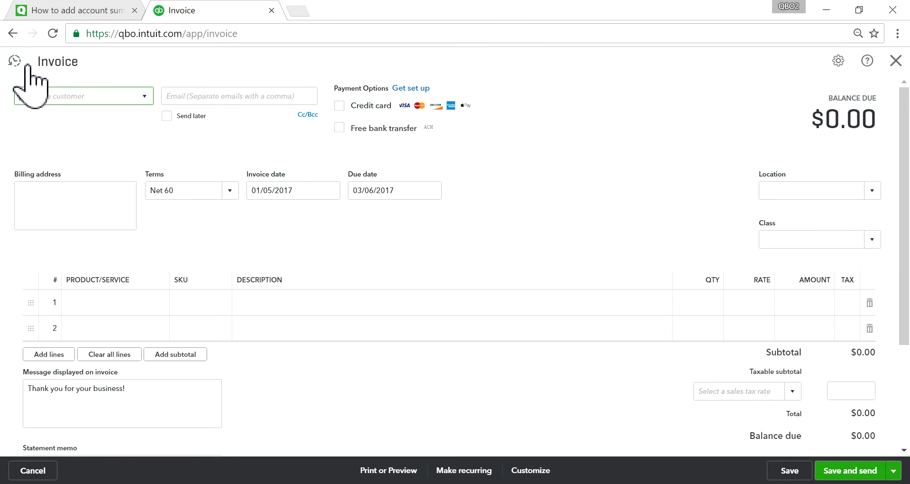
# Step: Select customer 2AAA, add all of its suggested transactions to the invoice, and save the invoice
pyautogui.click(143, 96)
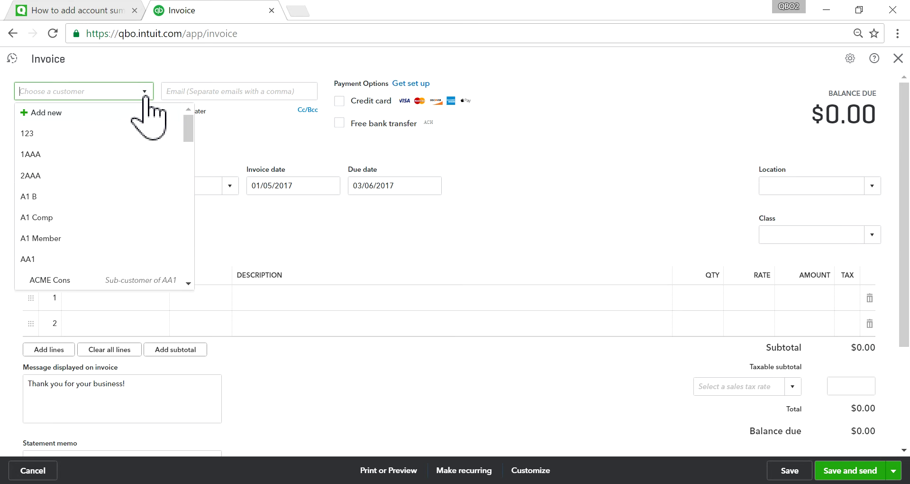
pyautogui.click(82, 178)
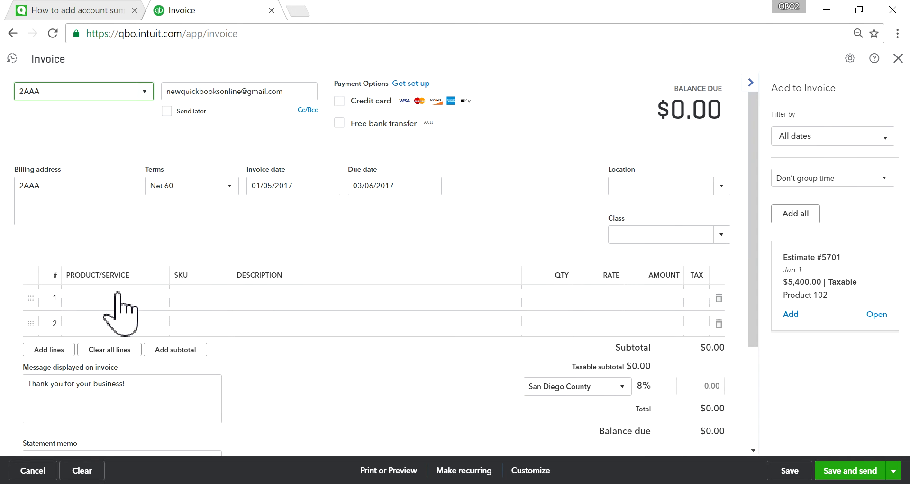
pyautogui.click(797, 213)
pyautogui.scroll(-1, 620, 241)
pyautogui.scroll(-1, 616, 242)
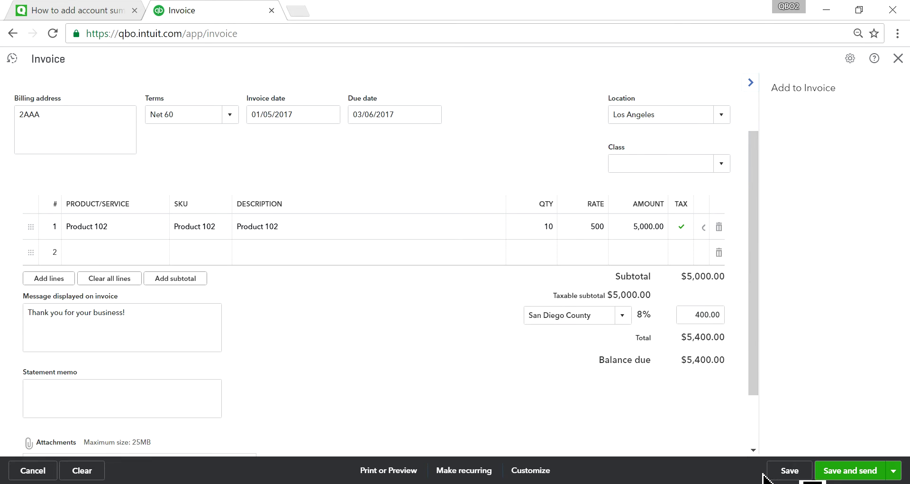
pyautogui.click(788, 471)
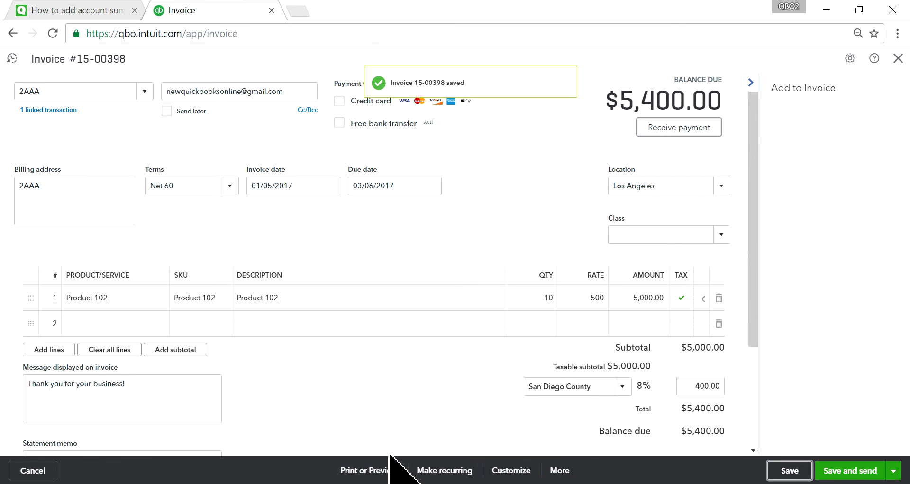
# Step: Open the saved invoice's print preview and check the customer message below the line items
pyautogui.click(375, 472)
pyautogui.click(393, 417)
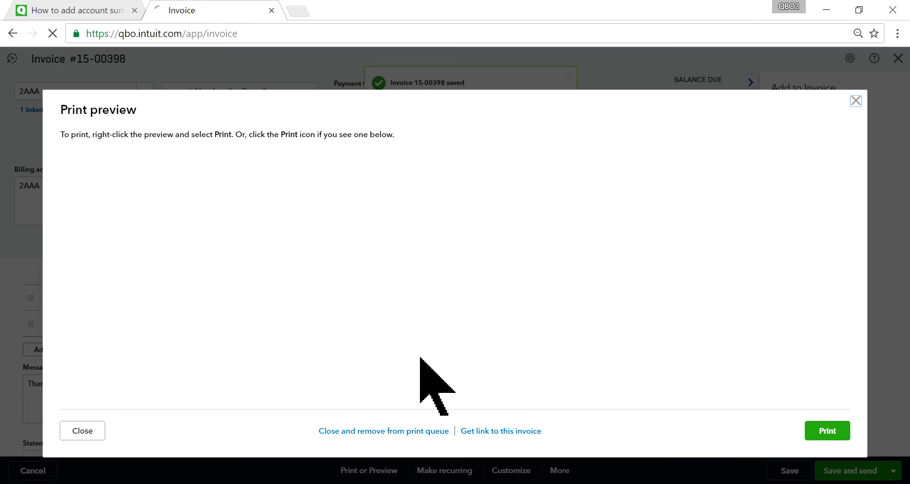
pyautogui.scroll(-6, 471, 299)
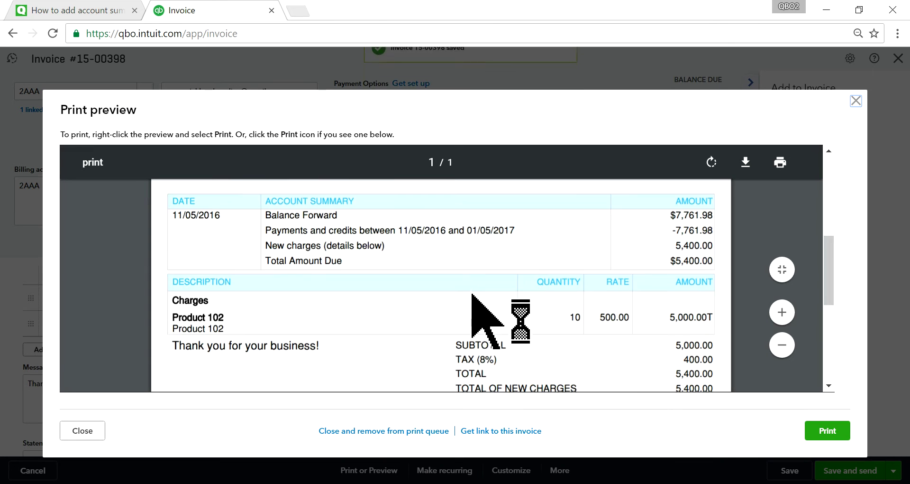
pyautogui.scroll(-1, 470, 322)
pyautogui.scroll(3, 260, 325)
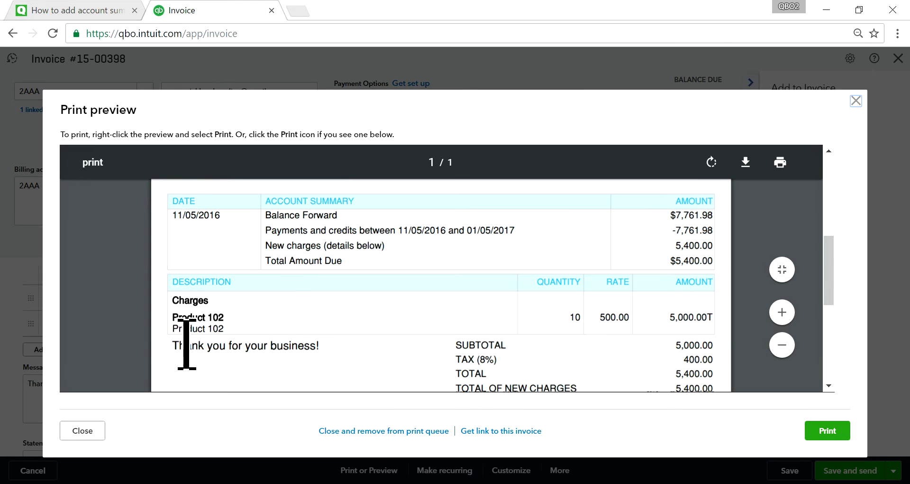
pyautogui.moveTo(175, 345); pyautogui.dragTo(332, 346)
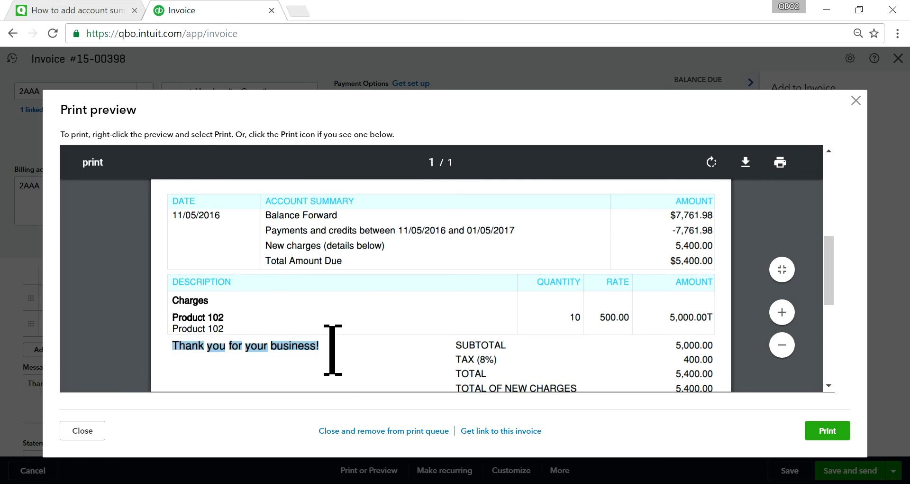
# Step: Check the footer text at the end of the previewed invoice and close the preview
pyautogui.scroll(-2, 393, 332)
pyautogui.scroll(-5, 408, 334)
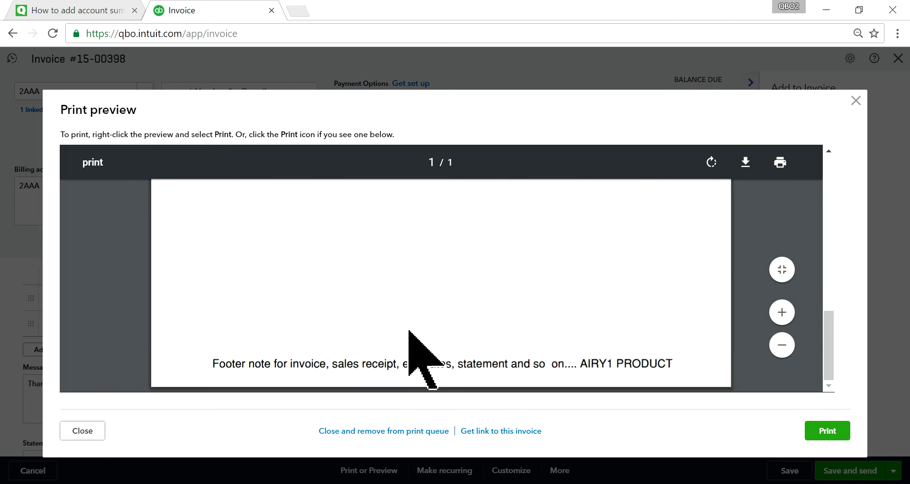
pyautogui.moveTo(215, 364); pyautogui.dragTo(683, 369)
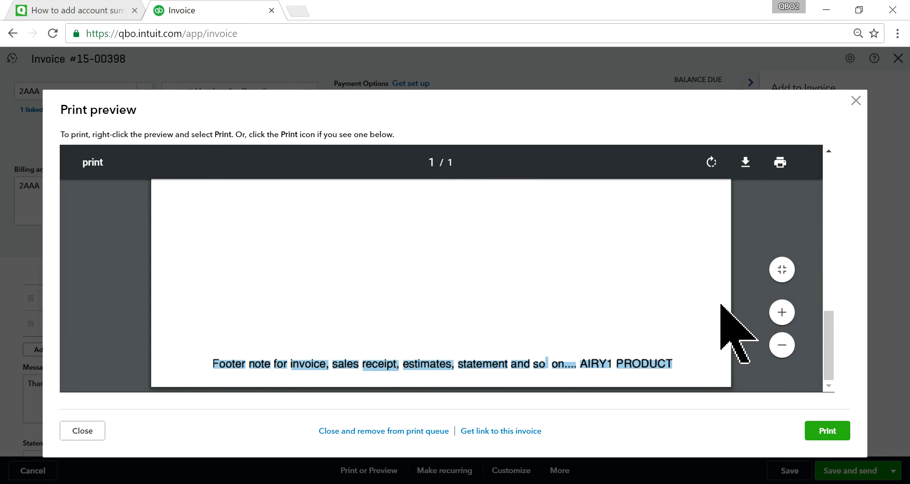
pyautogui.click(597, 362)
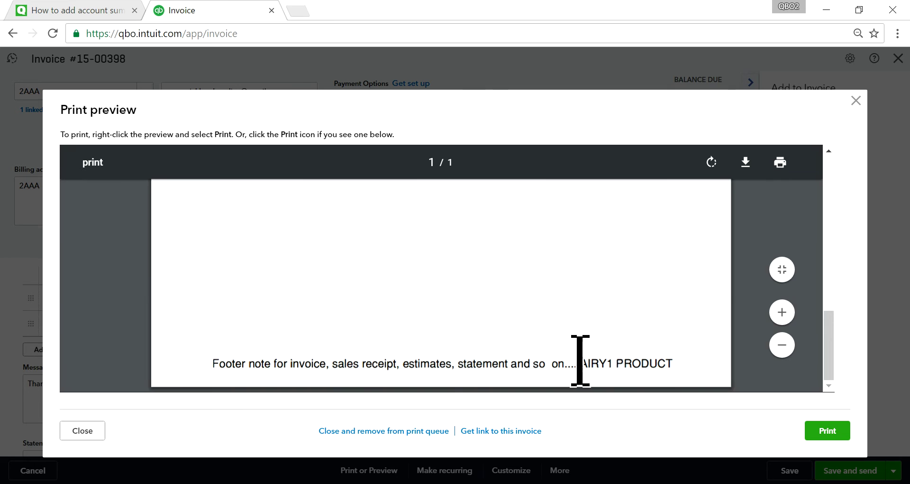
pyautogui.click(856, 101)
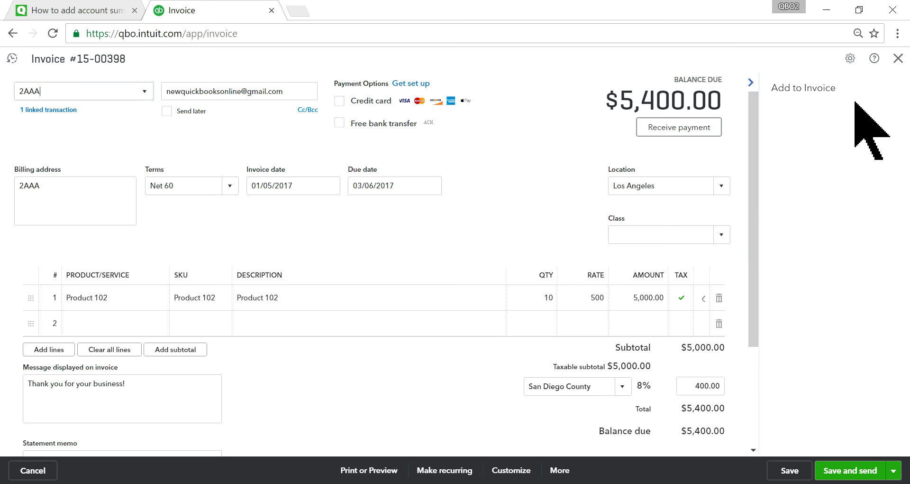
# Step: View the template choices available for customizing the open invoice, and dismiss them without picking one
pyautogui.click(518, 471)
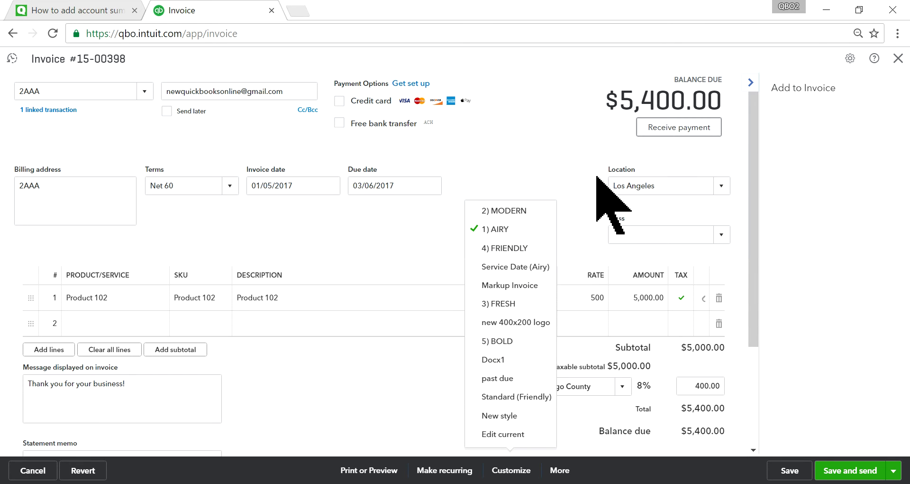
pyautogui.click(527, 128)
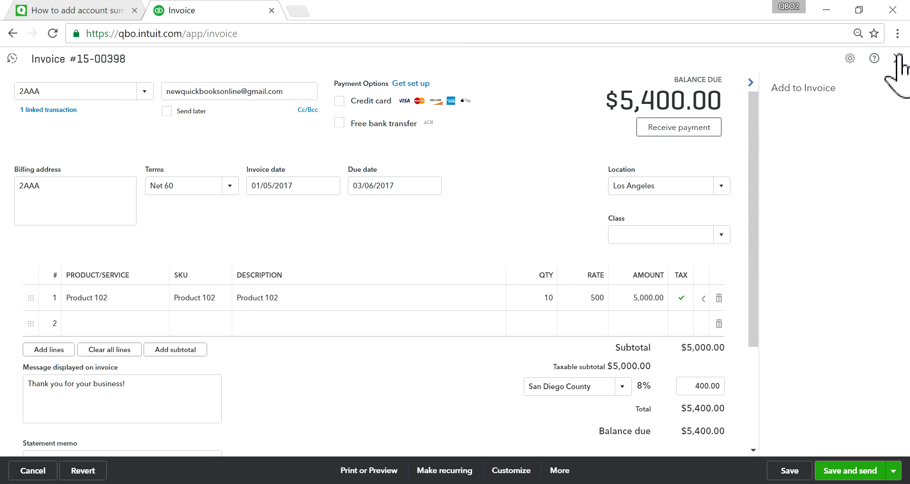
pyautogui.click(850, 60)
pyautogui.click(518, 132)
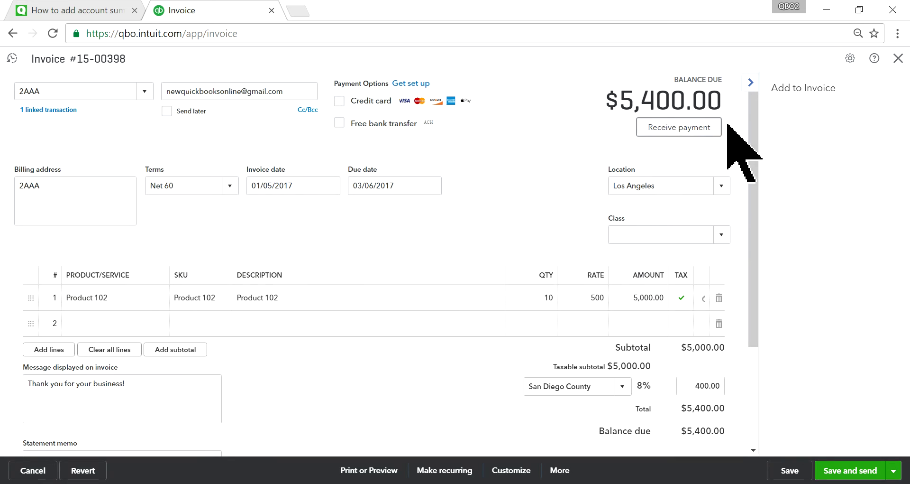
# Step: Save and close the invoice, confirming the modification of its linked transaction
pyautogui.click(898, 59)
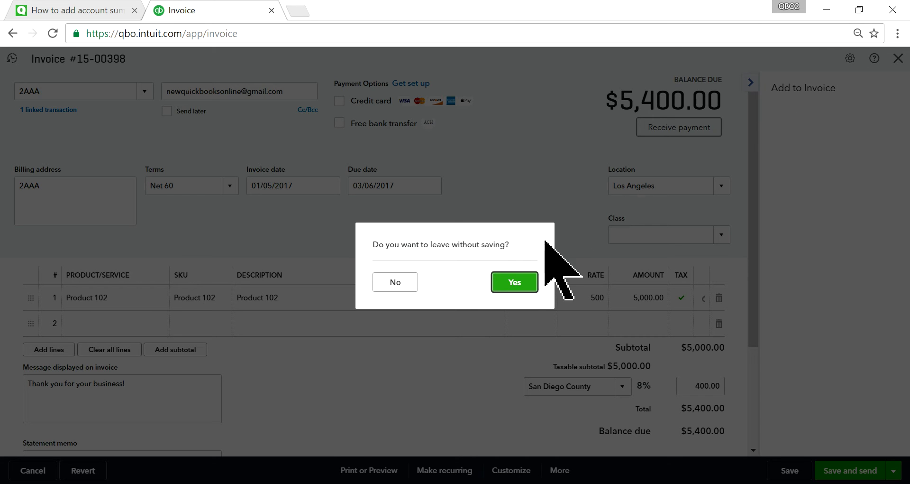
pyautogui.click(393, 288)
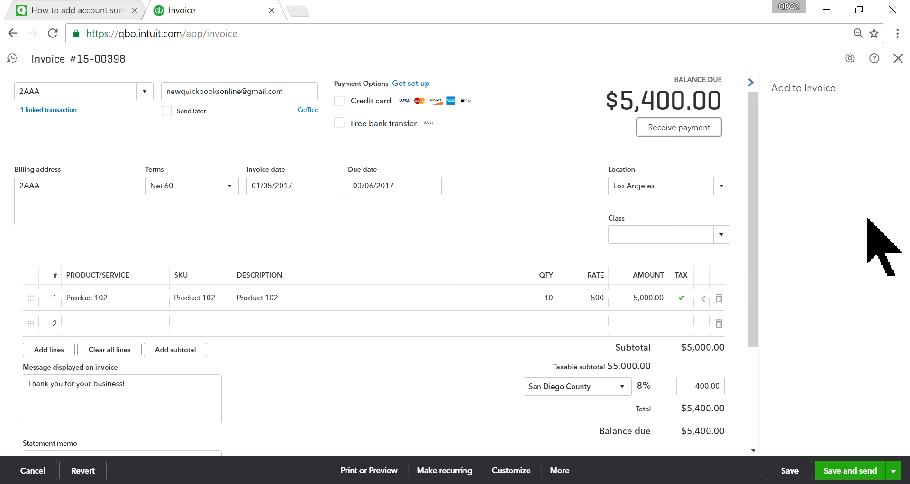
pyautogui.click(898, 476)
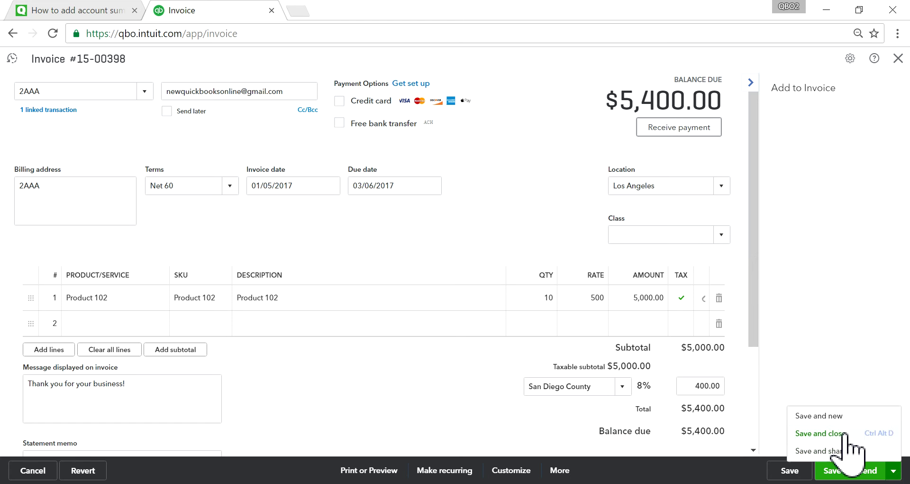
pyautogui.click(849, 433)
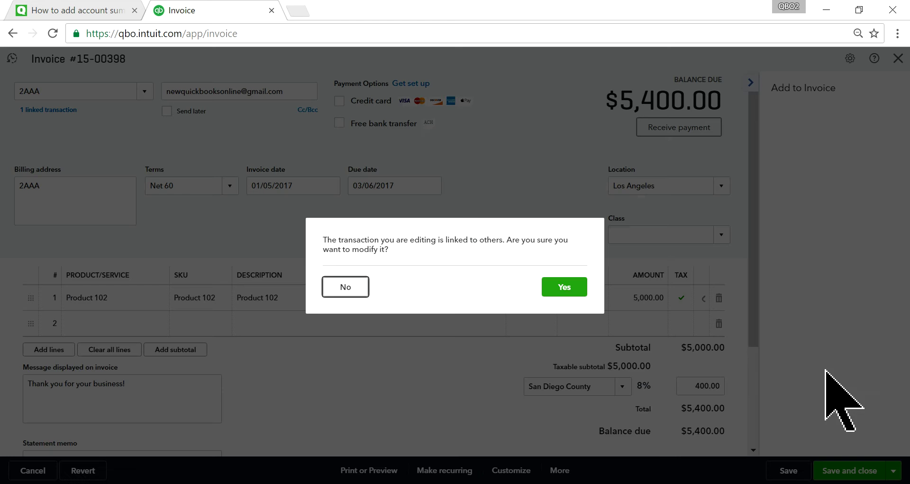
pyautogui.click(577, 289)
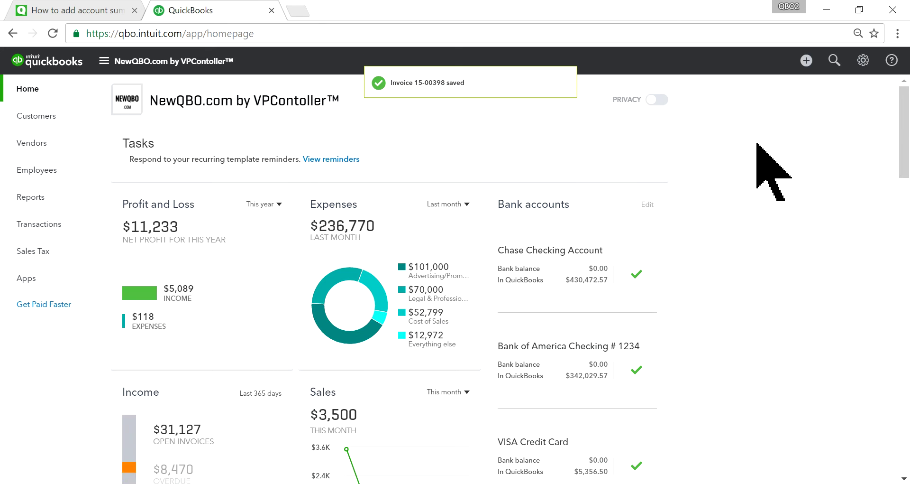
# Step: Open the 4) FRIENDLY invoice template for editing from the Custom Form Styles list
pyautogui.click(864, 60)
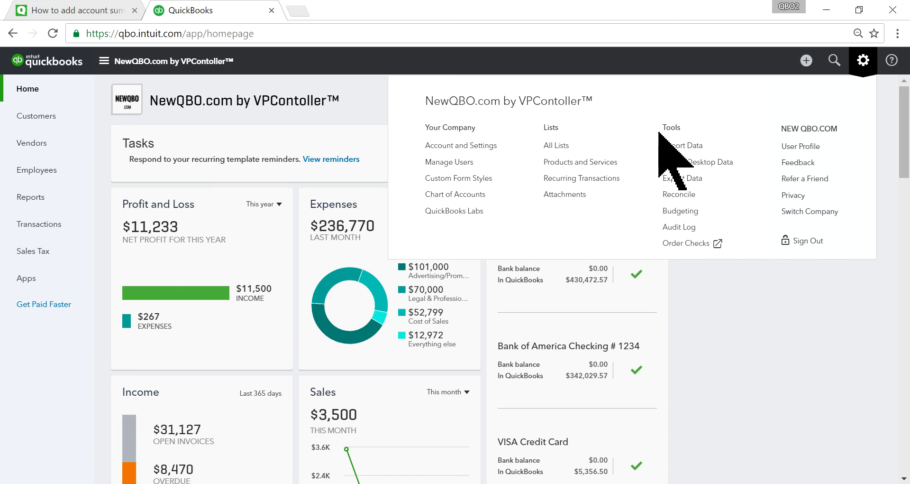
pyautogui.click(475, 184)
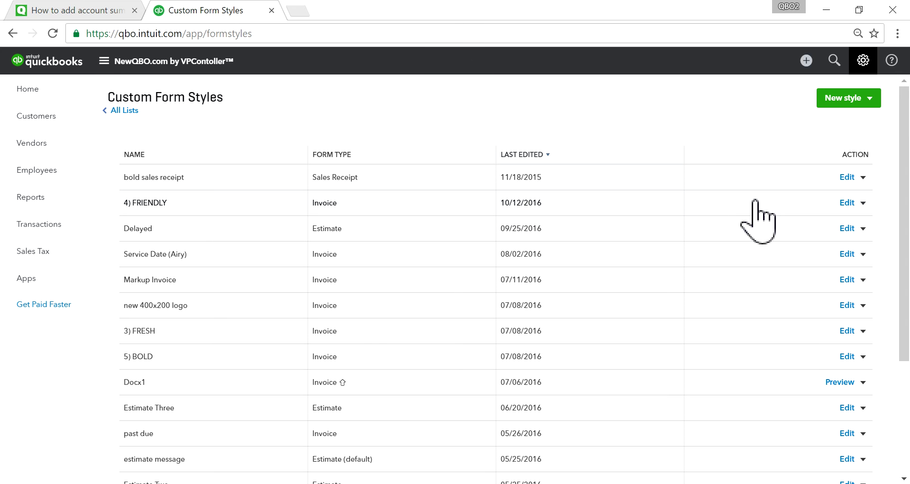
pyautogui.click(846, 203)
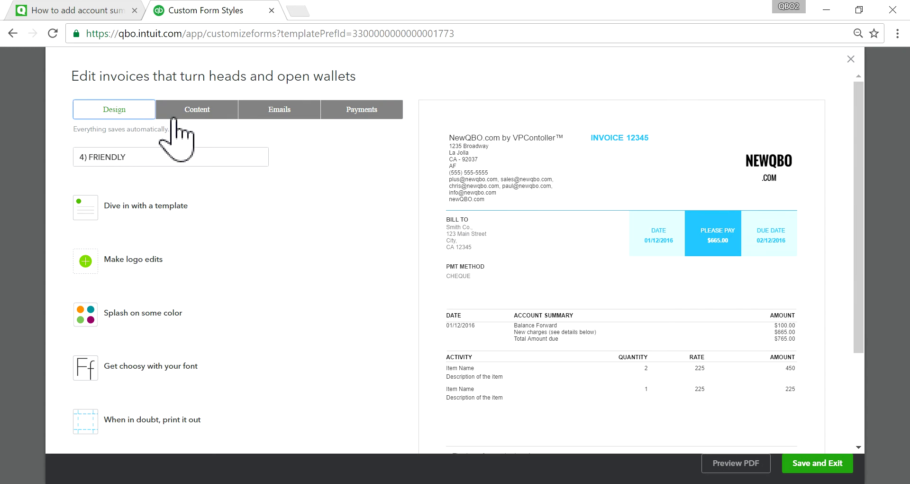
# Step: Check the customer message and footer text in the template's content, and save and exit
pyautogui.click(178, 113)
pyautogui.scroll(-3, 739, 374)
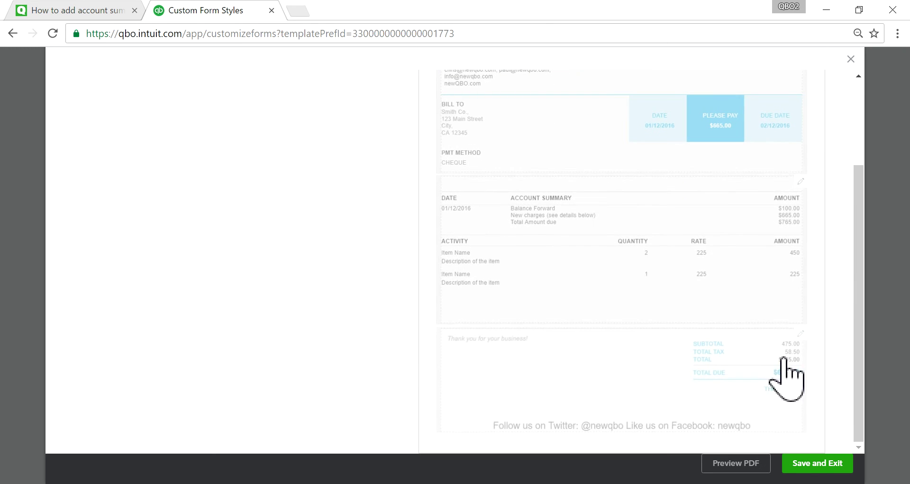
pyautogui.click(851, 57)
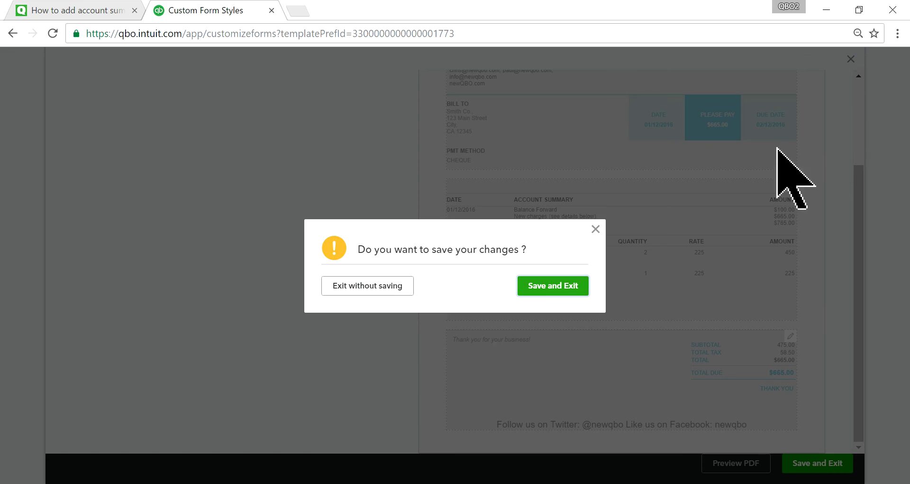
pyautogui.click(550, 285)
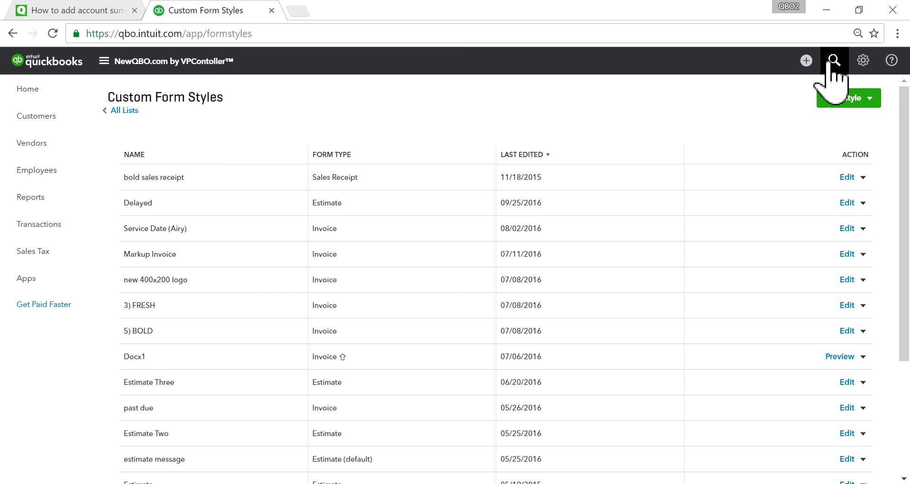
# Step: Switch to the NewQBO.com blog, open its home page and look through the site introduction and tutorial videos
pyautogui.click(76, 10)
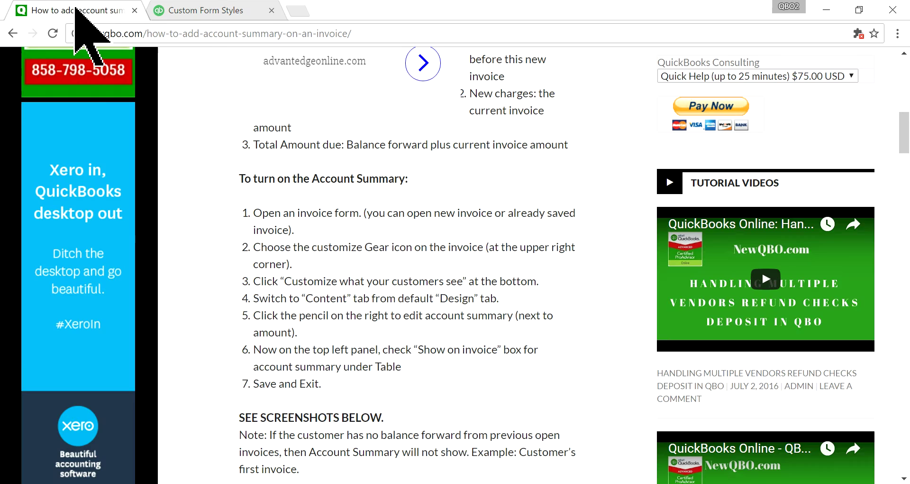
pyautogui.scroll(6, 213, 107)
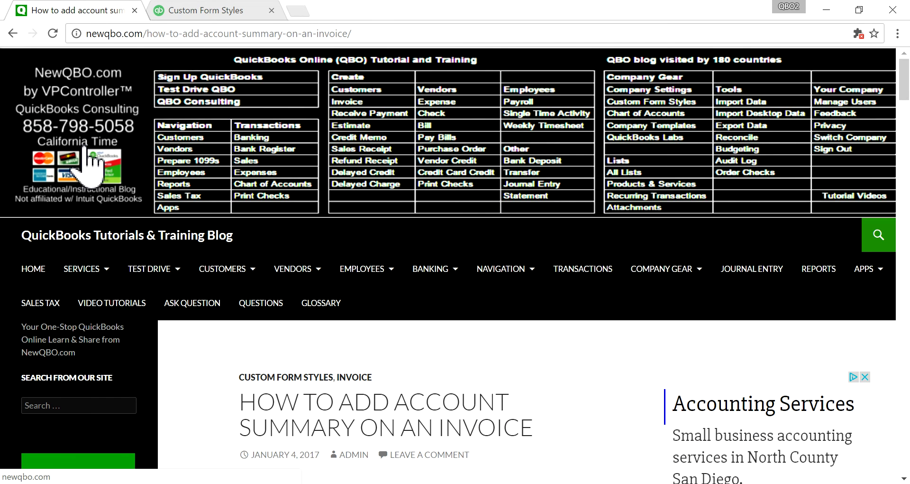
pyautogui.click(72, 247)
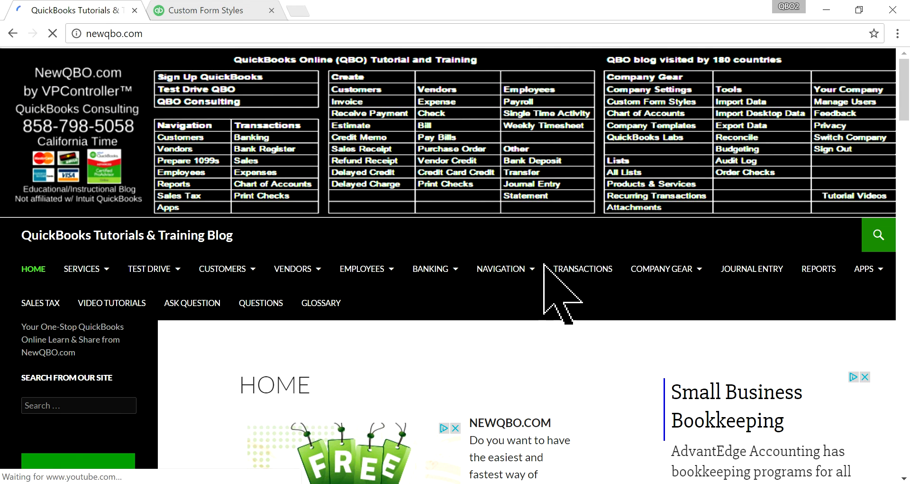
pyautogui.scroll(-2, 636, 412)
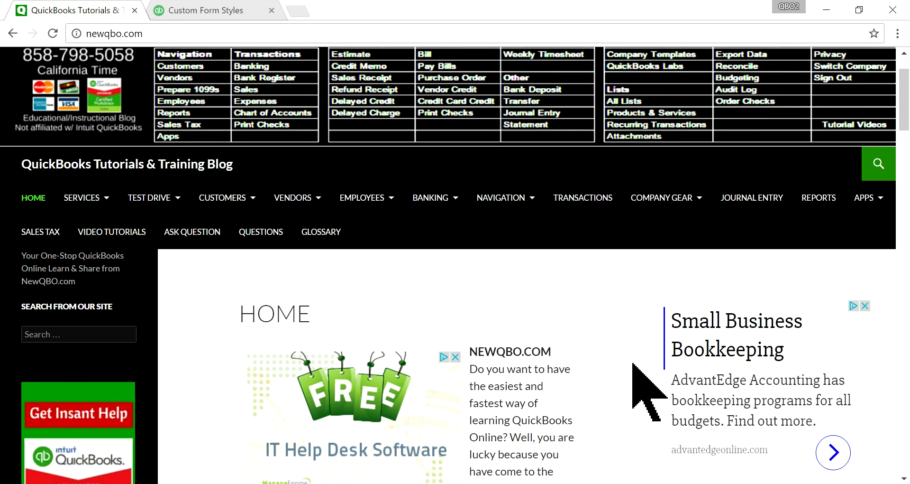
pyautogui.scroll(-2, 634, 364)
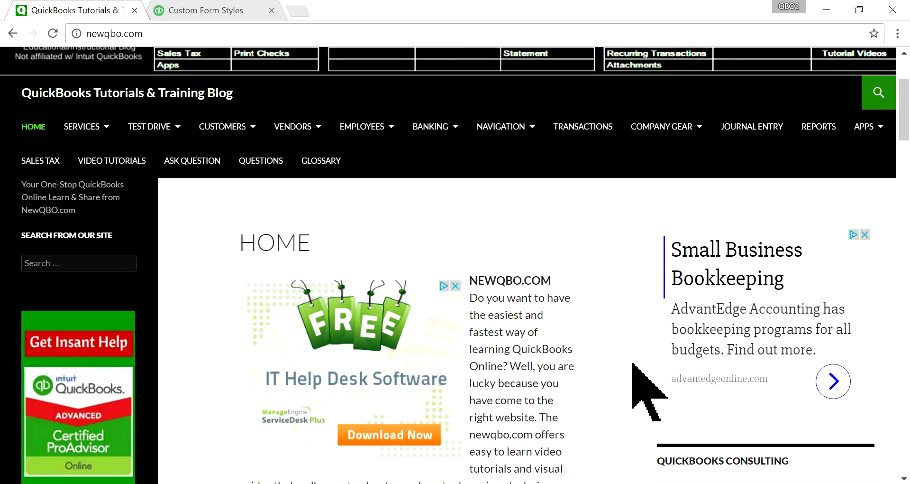
pyautogui.scroll(-2, 633, 364)
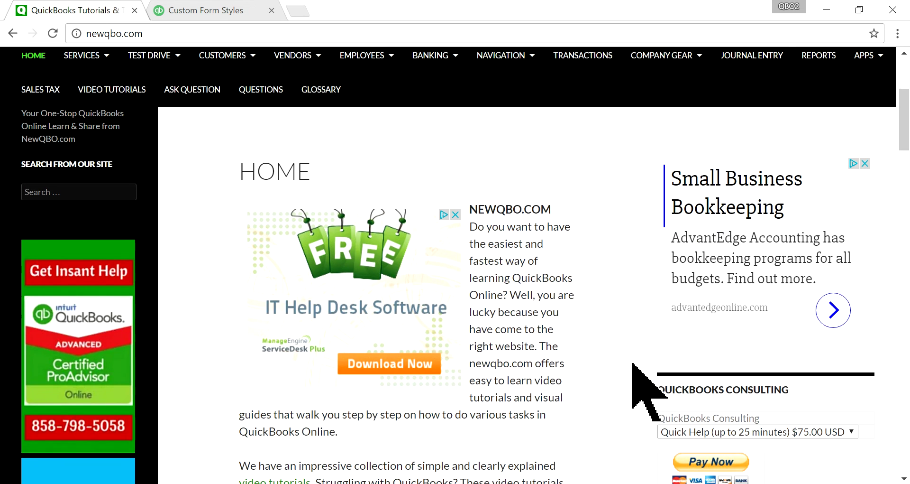
pyautogui.scroll(-4, 634, 364)
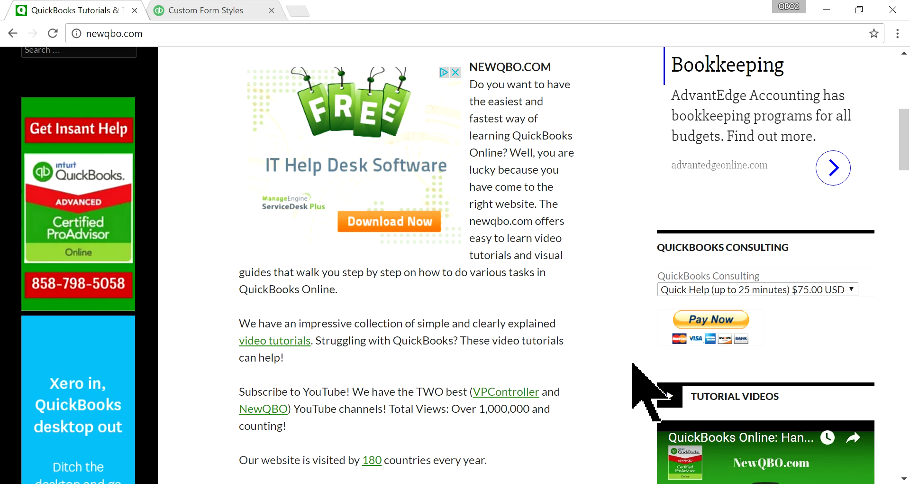
pyautogui.scroll(-2, 633, 364)
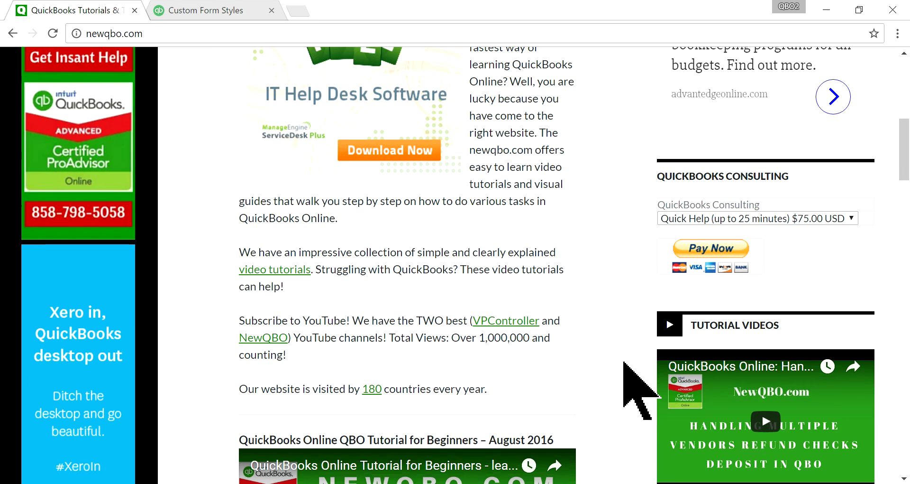